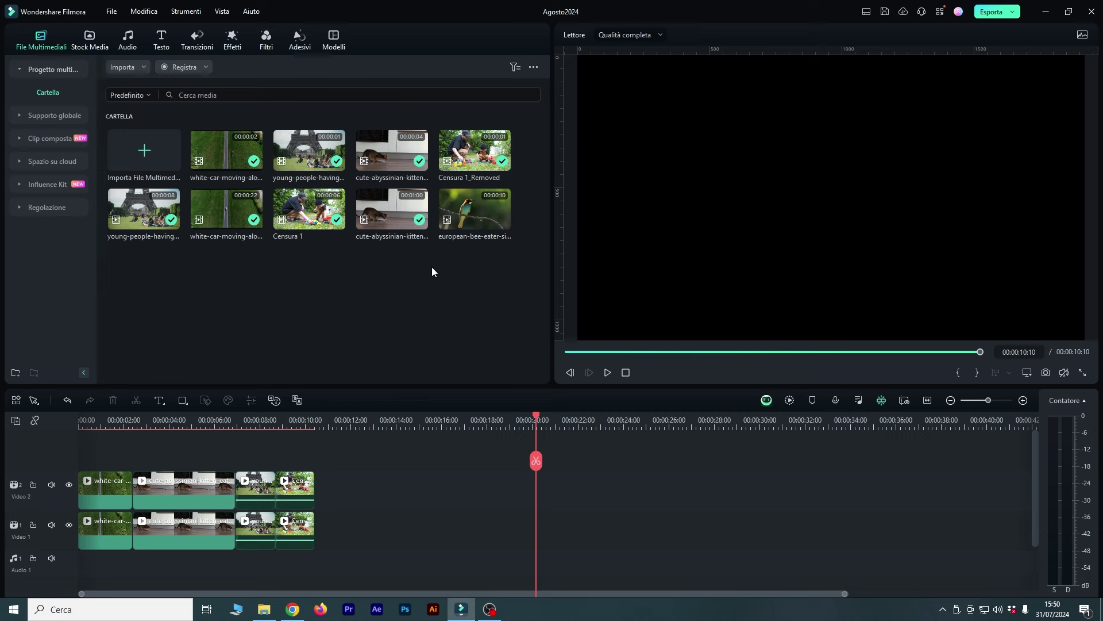
Add the default title after the timeline clips and replace its text with "Ciao a tutti! Oggi vediamo come clonare la propria voce in Filmora!"
click(165, 46)
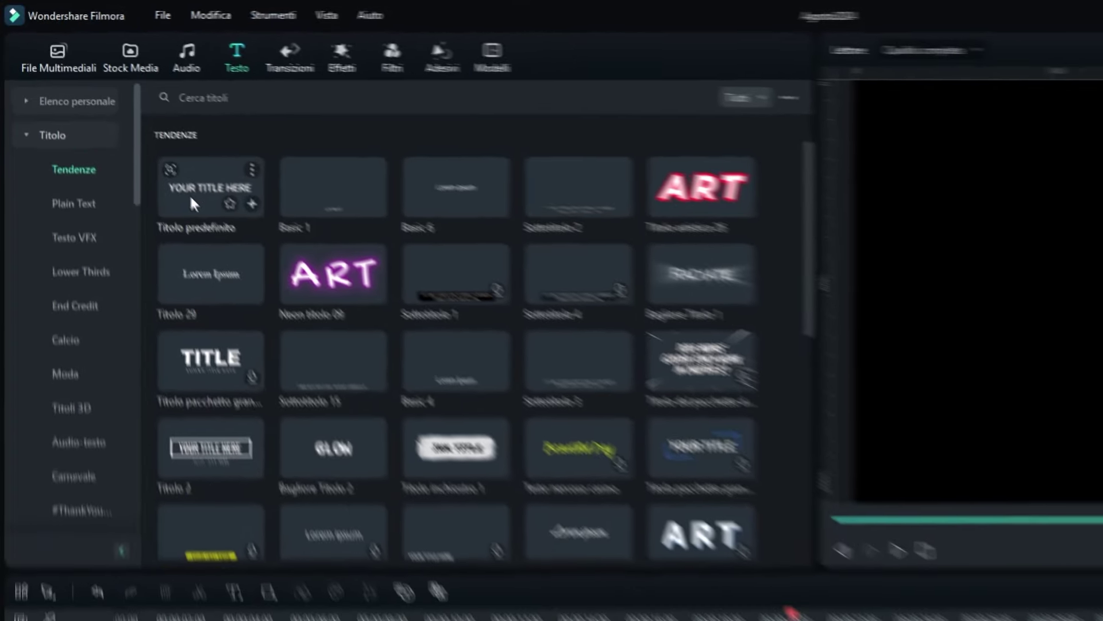
double_click(552, 534)
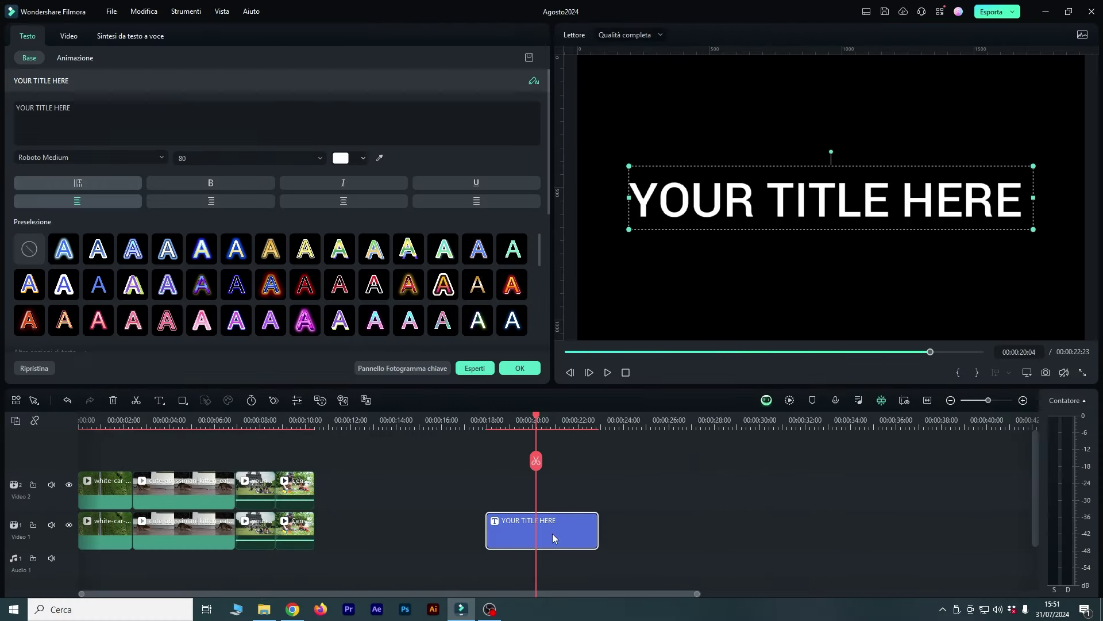
double_click(804, 212)
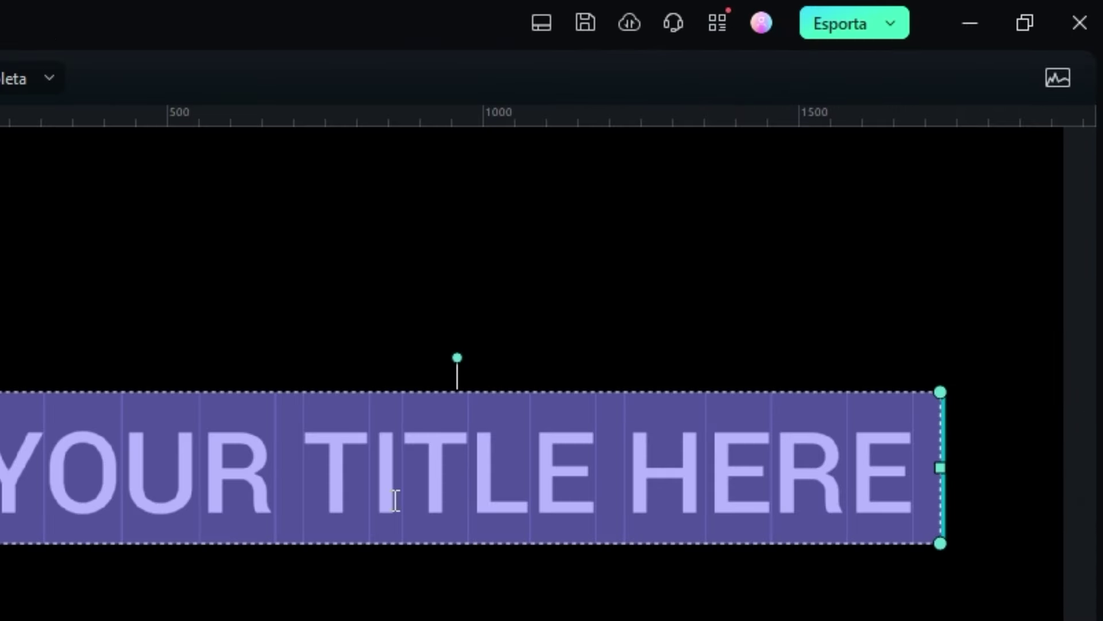
text(Ciao a tutti! Oggi vediamo come clonare la propria voce in Filmora!)
key(Escape)
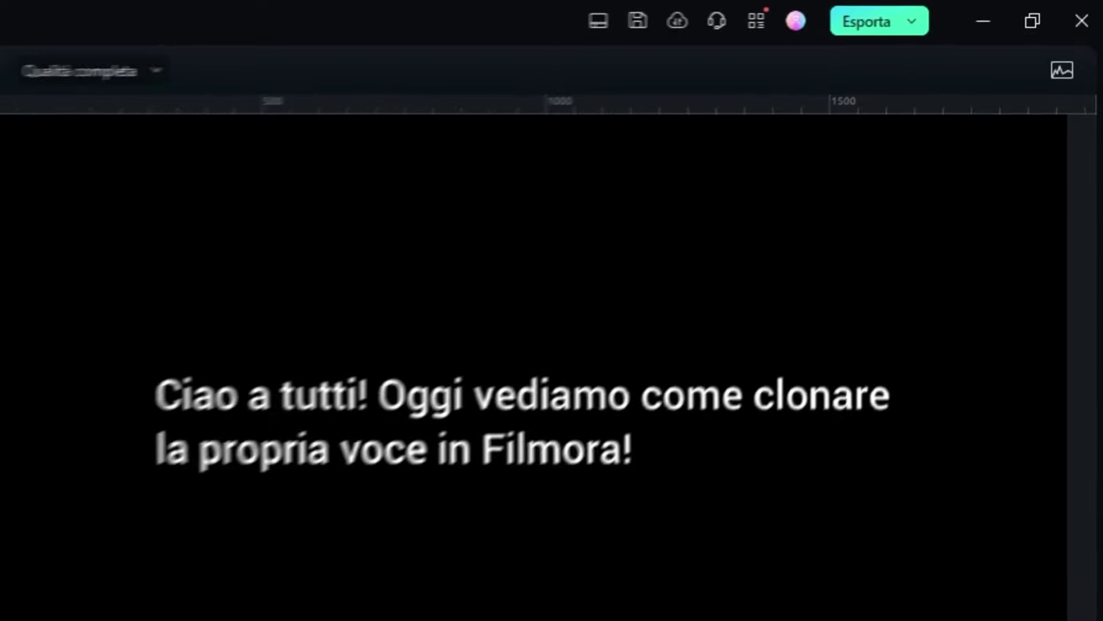
click(489, 586)
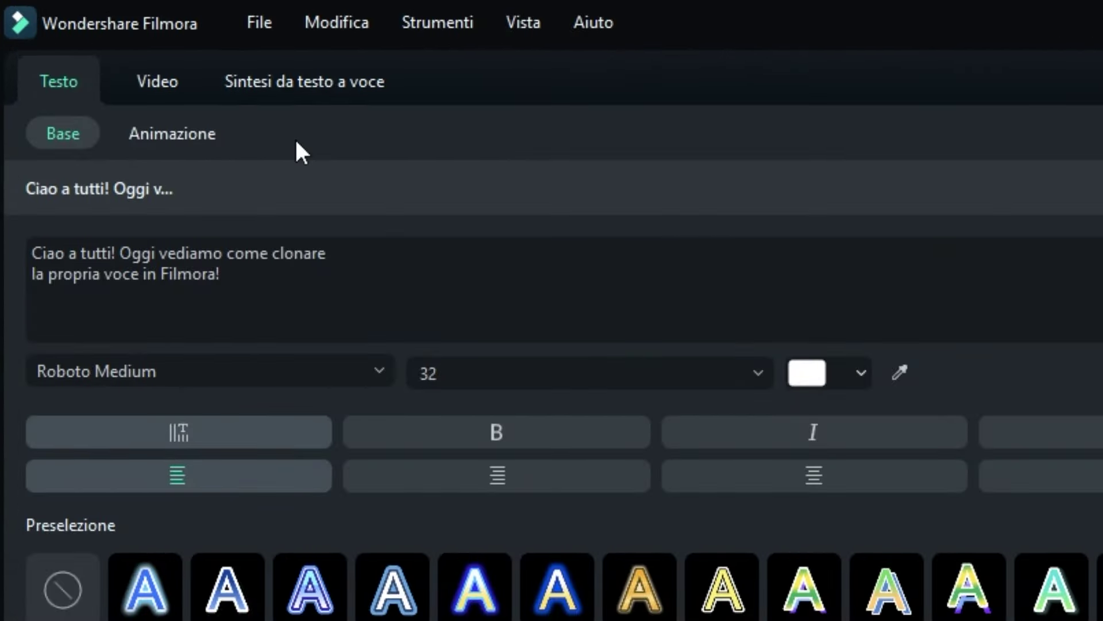
Open the title's text-to-speech settings and look through the available voices
click(299, 78)
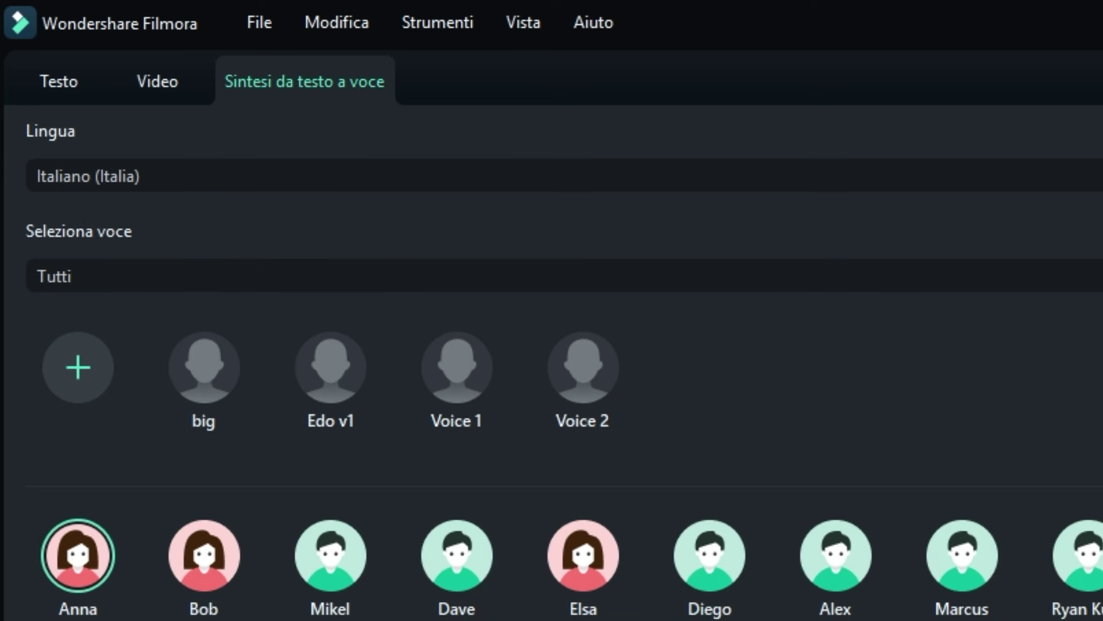
scroll(552, 402, down, 5)
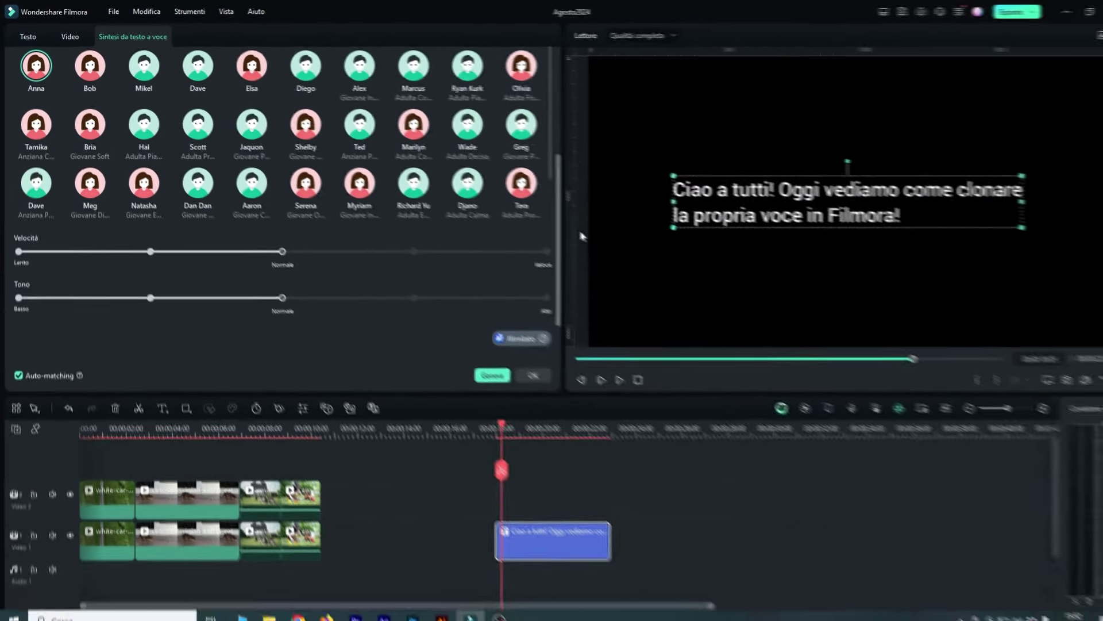
scroll(276, 172, up, 5)
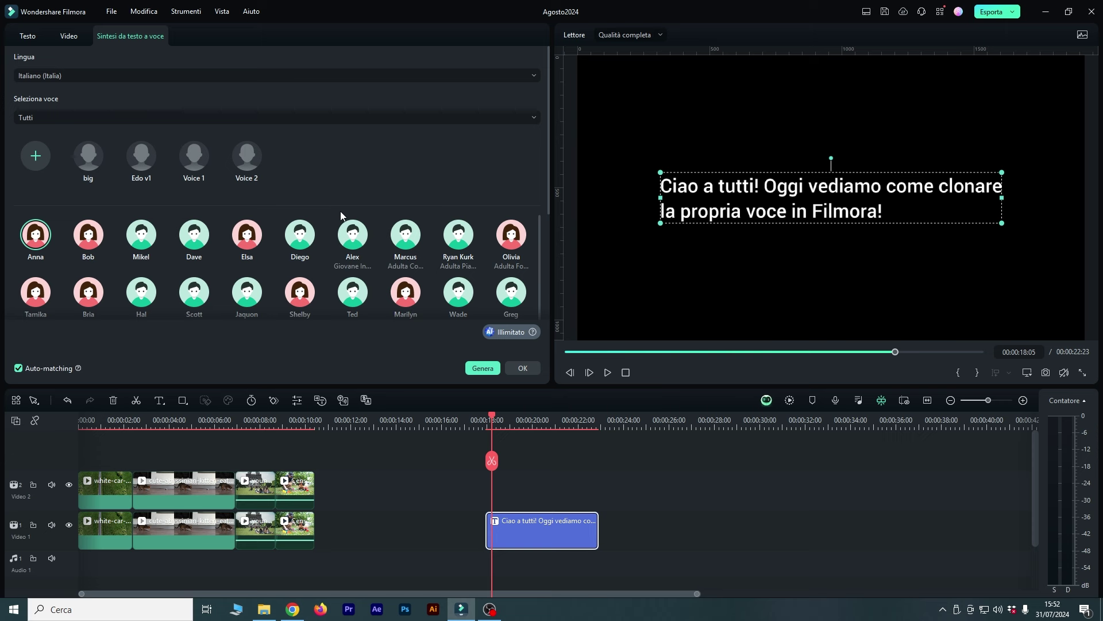
scroll(342, 210, down, 5)
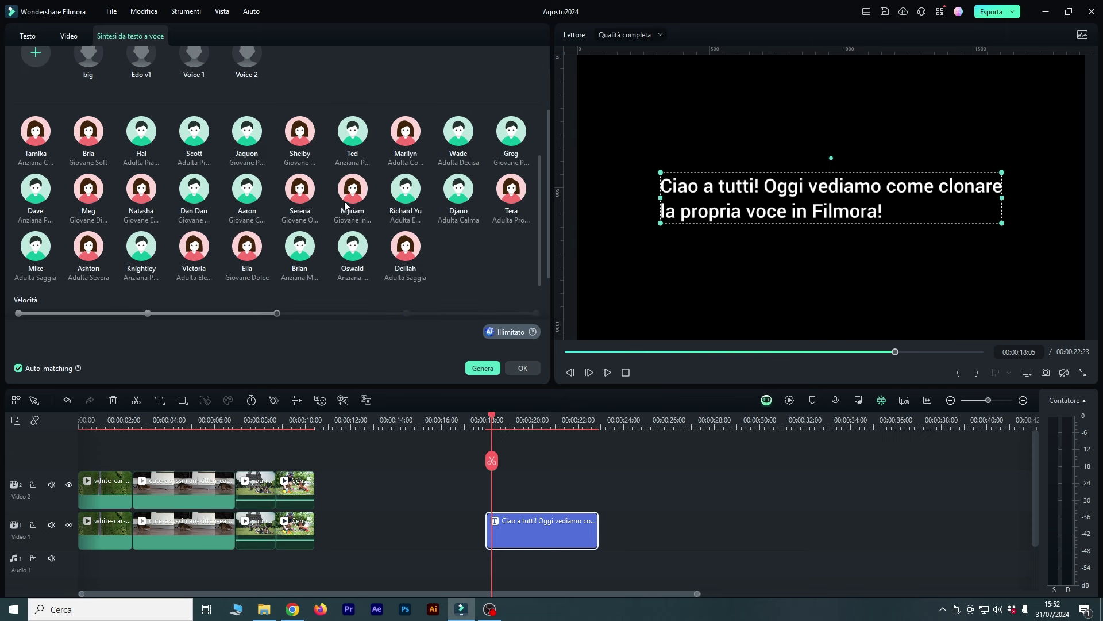
scroll(143, 207, up, 5)
scroll(173, 196, down, 1)
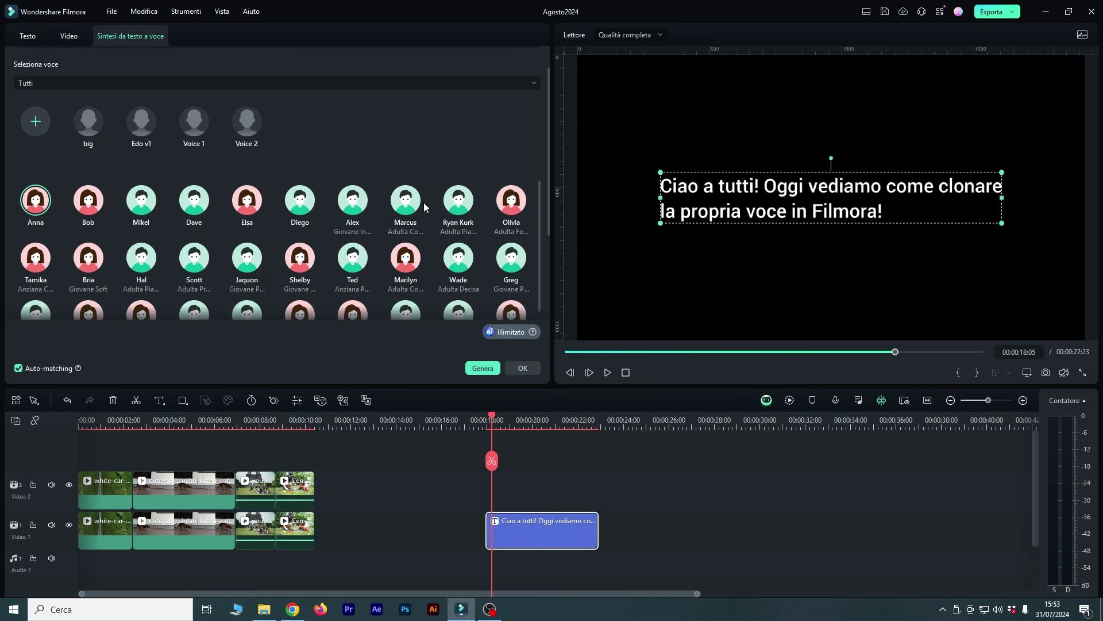
scroll(297, 223, up, 1)
Preview the preset voices Elsa and Dave and look over the existing custom voices
mouse_move(240, 240)
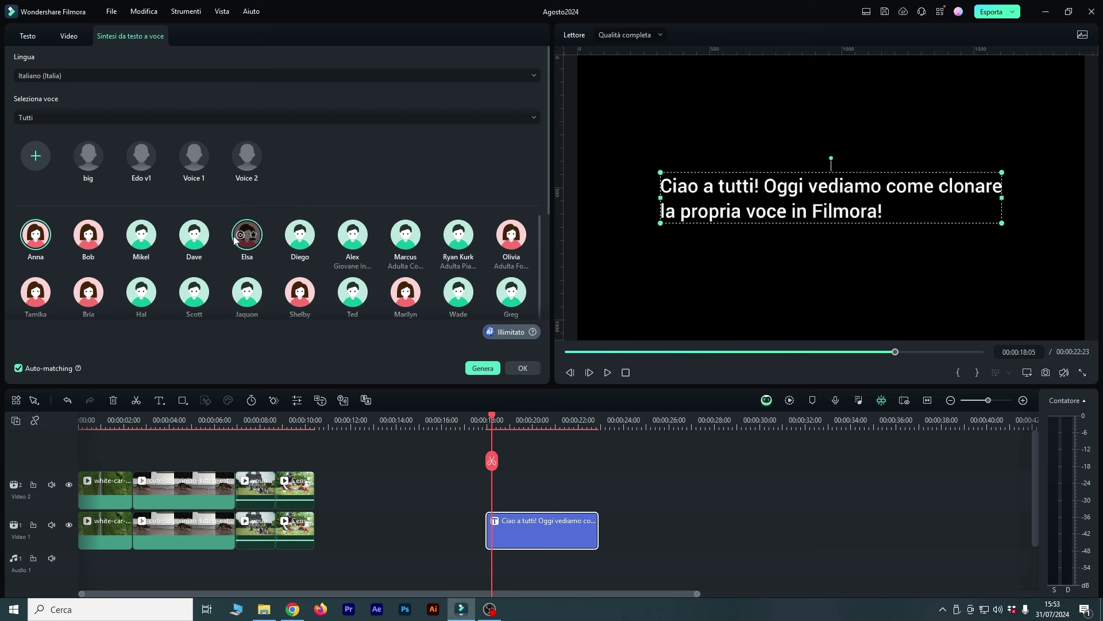
click(240, 236)
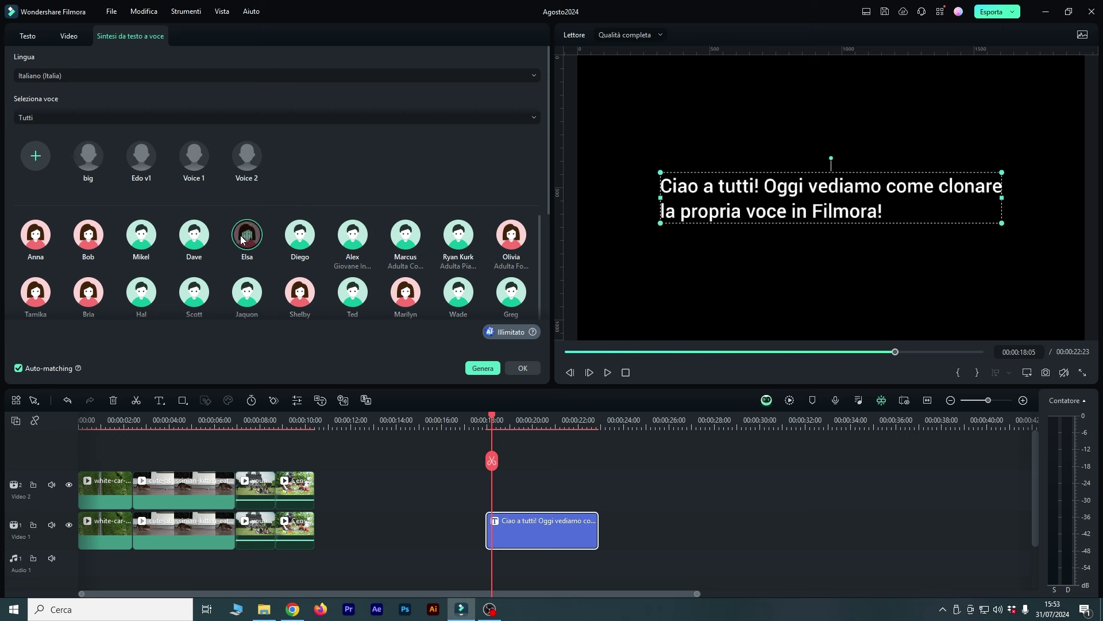
click(188, 237)
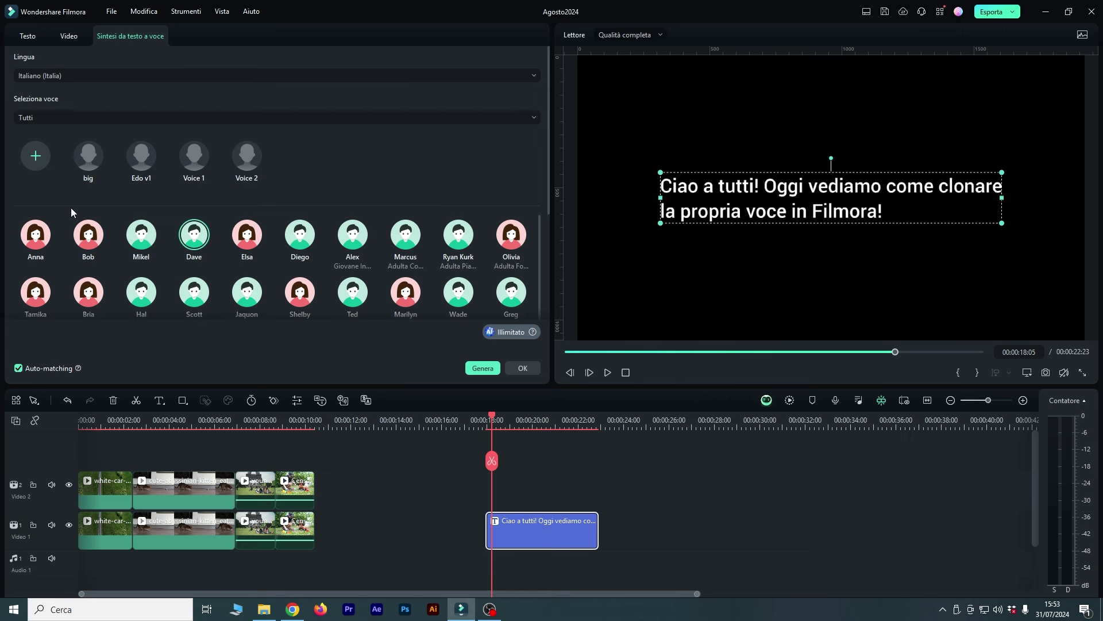
mouse_move(85, 156)
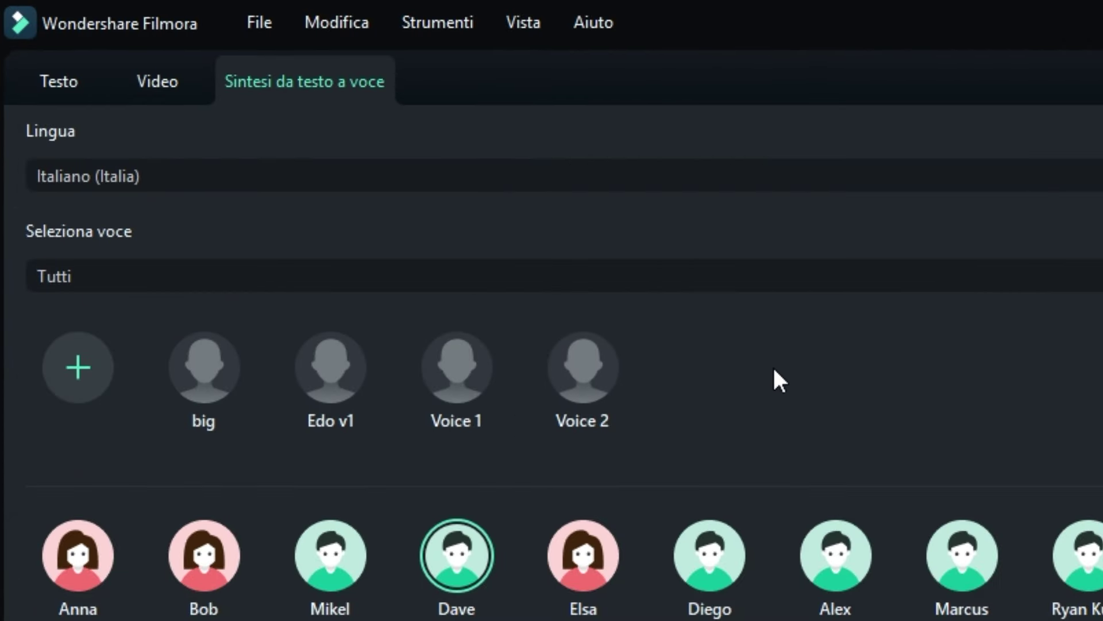
mouse_move(330, 394)
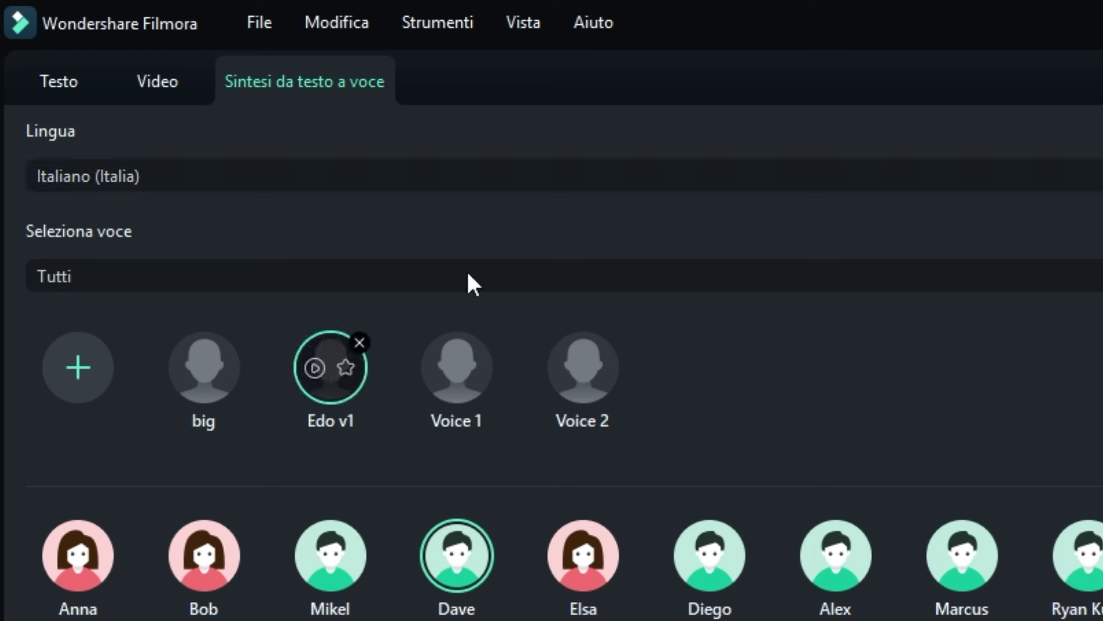
Set the speech language to Italiano (Italia) and filter the voices to Voce personalizzata
click(112, 176)
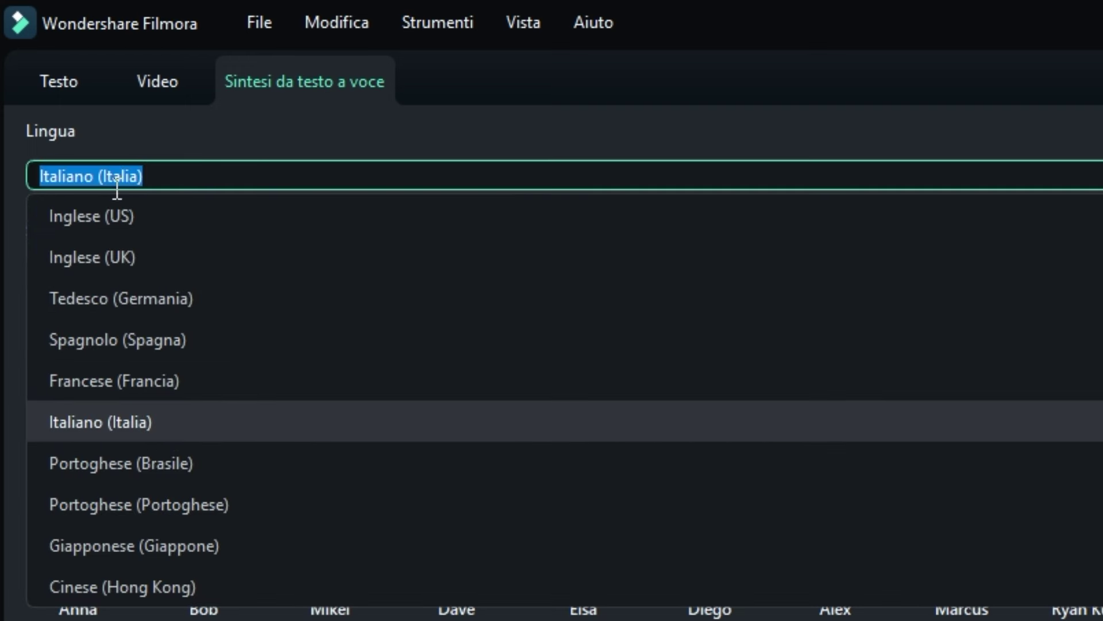
click(104, 430)
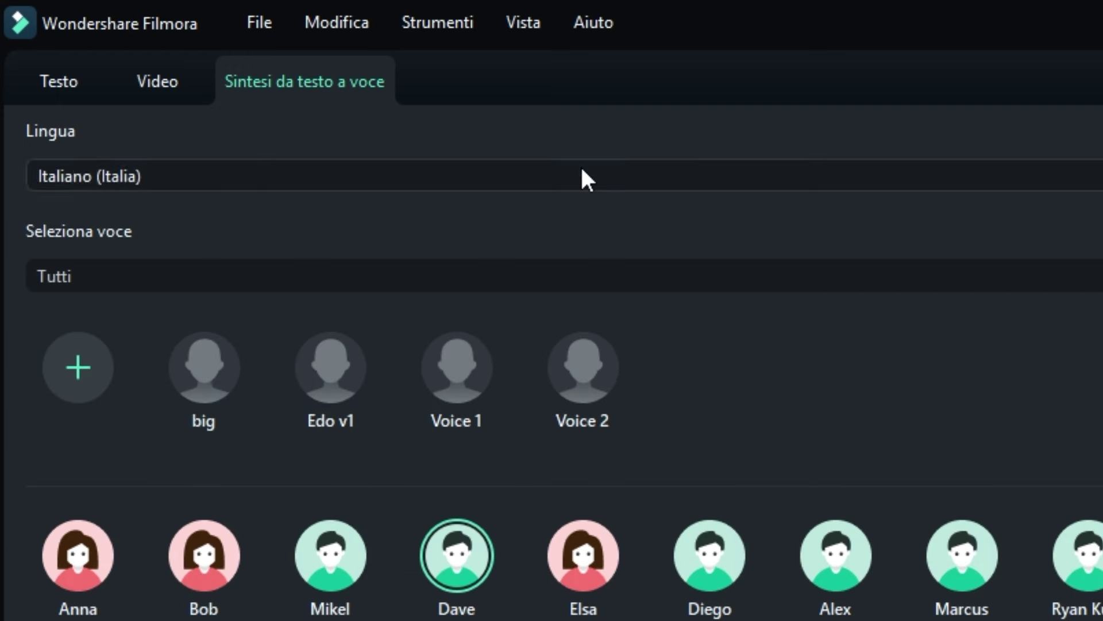
click(305, 279)
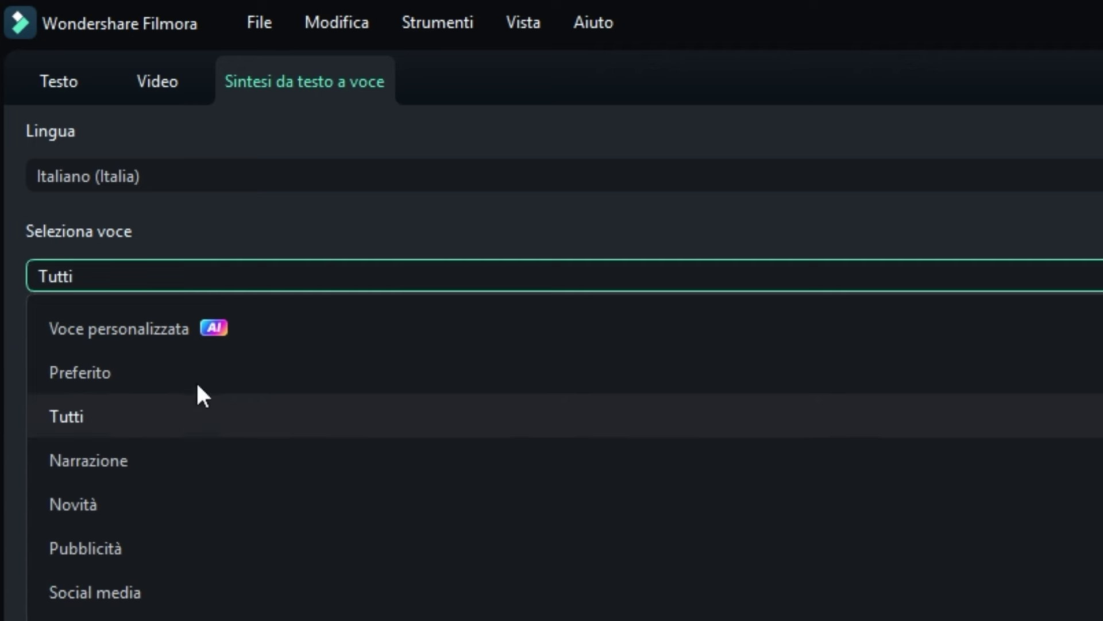
click(153, 516)
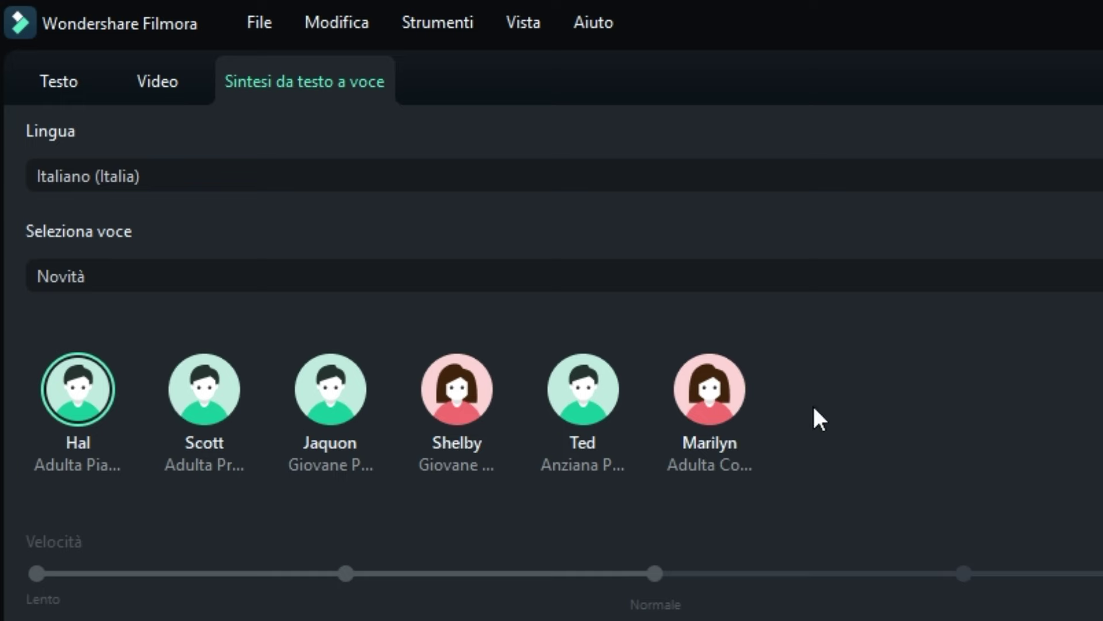
click(250, 280)
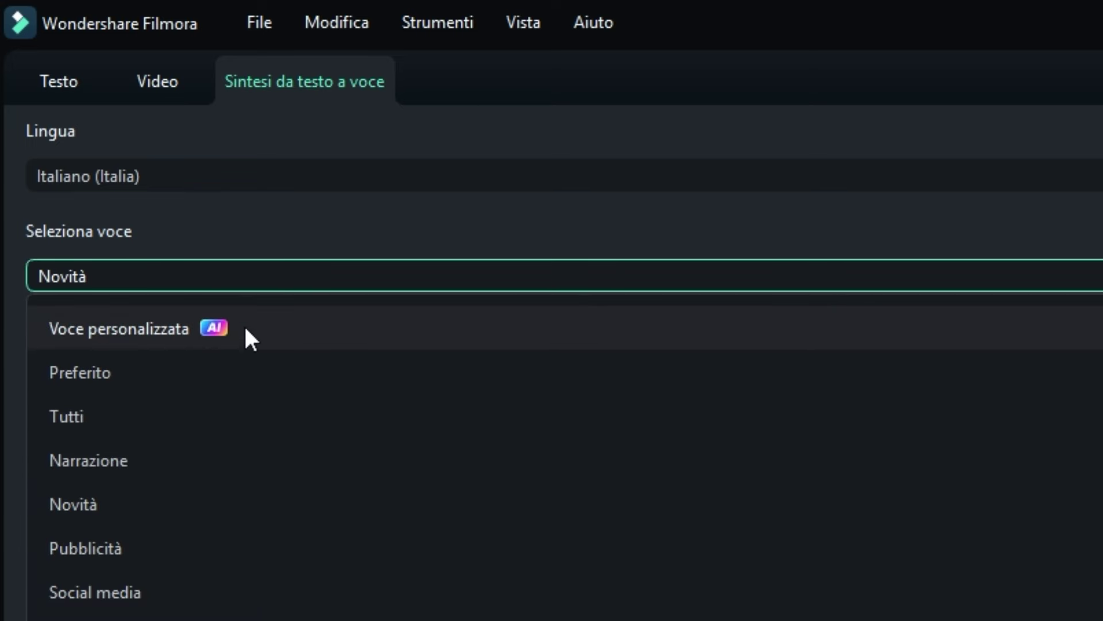
click(246, 331)
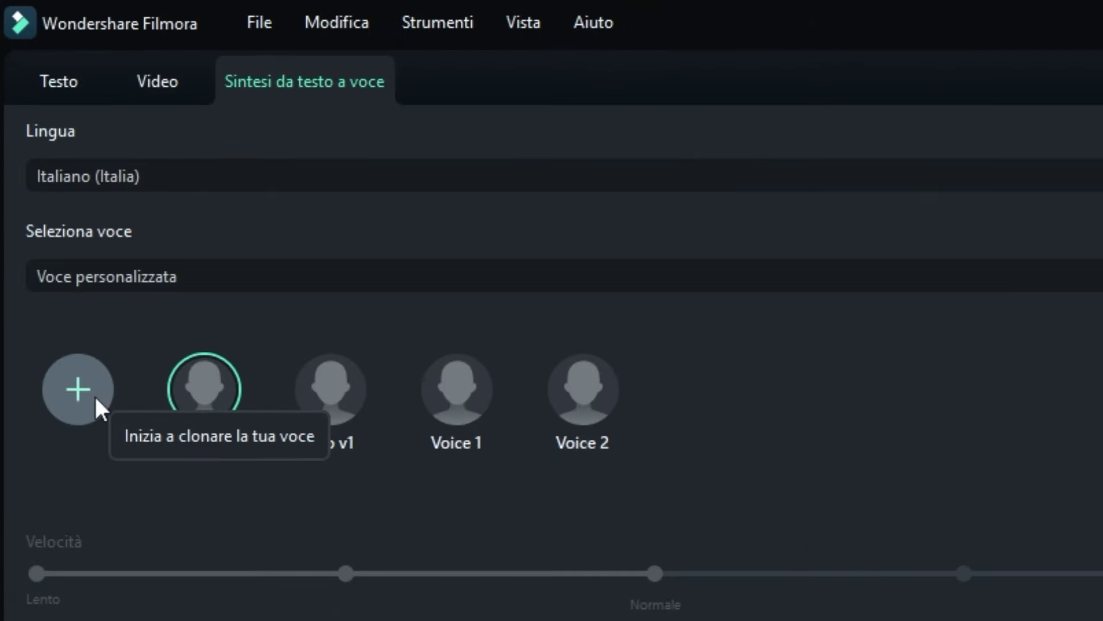
Start a new AI voice clone named with the speaker's nickname plus "v2" and set its device to Focusrite USB (2- Focusrite USB Audio)
click(94, 394)
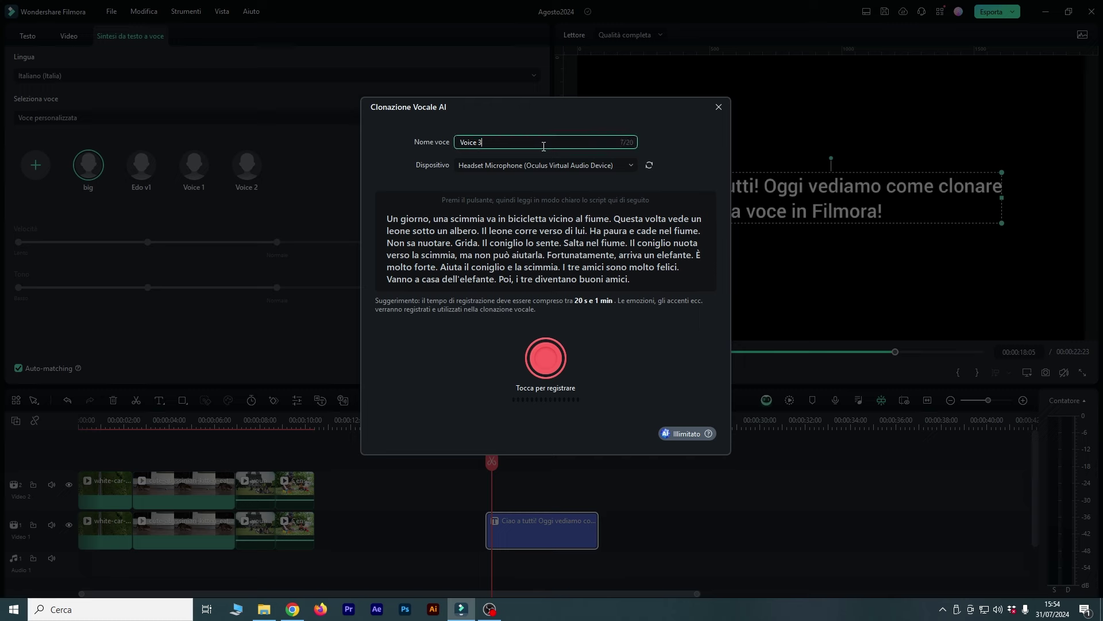
text(Edo)
text( v2)
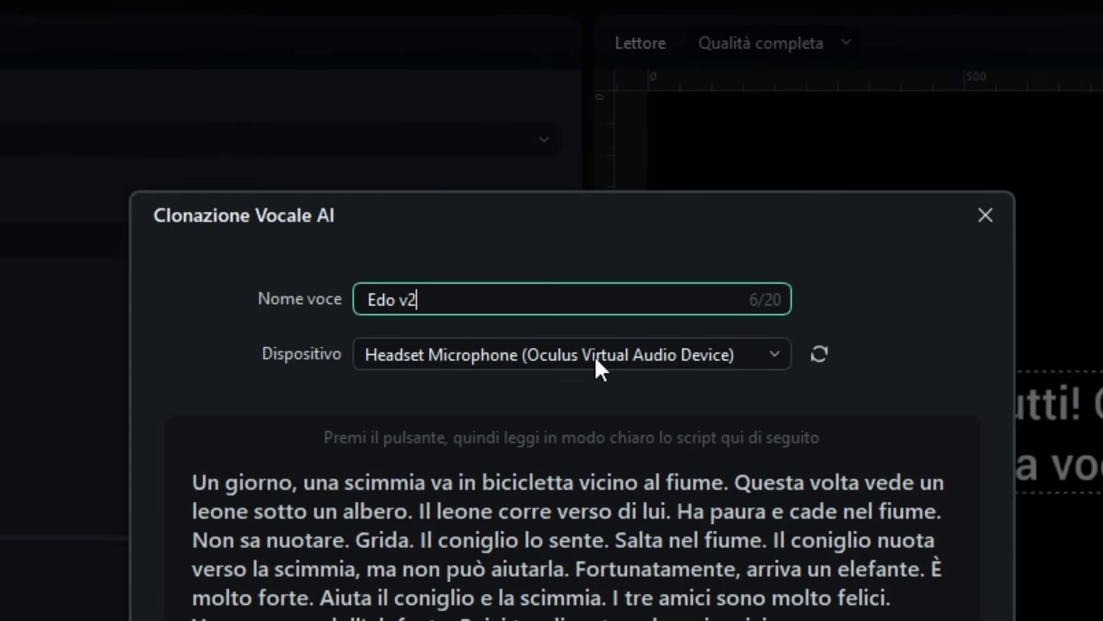
click(594, 362)
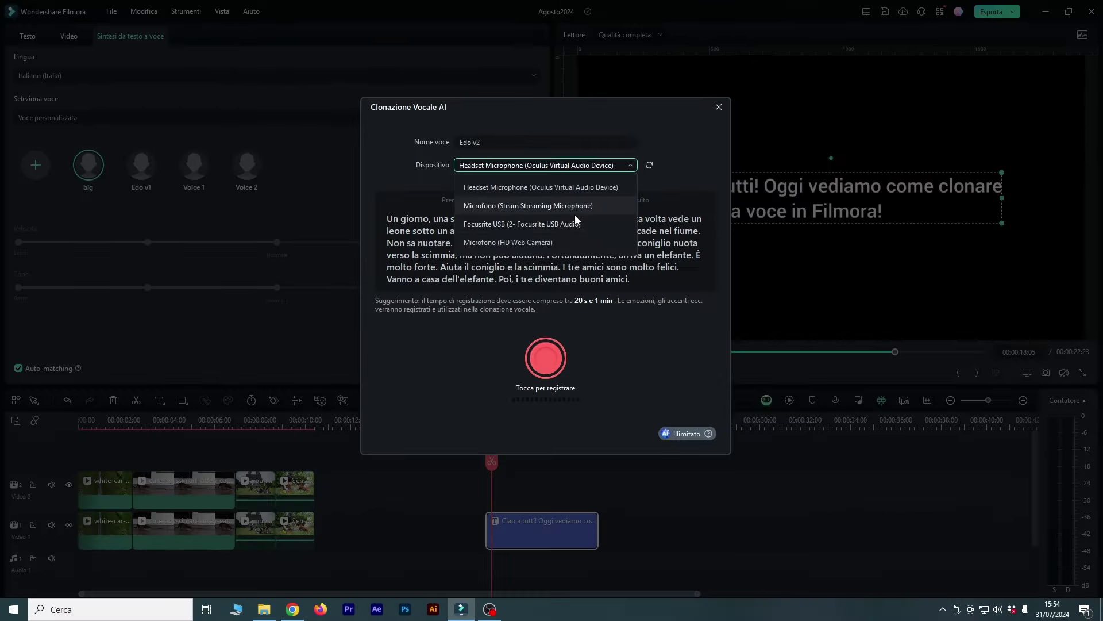
click(539, 223)
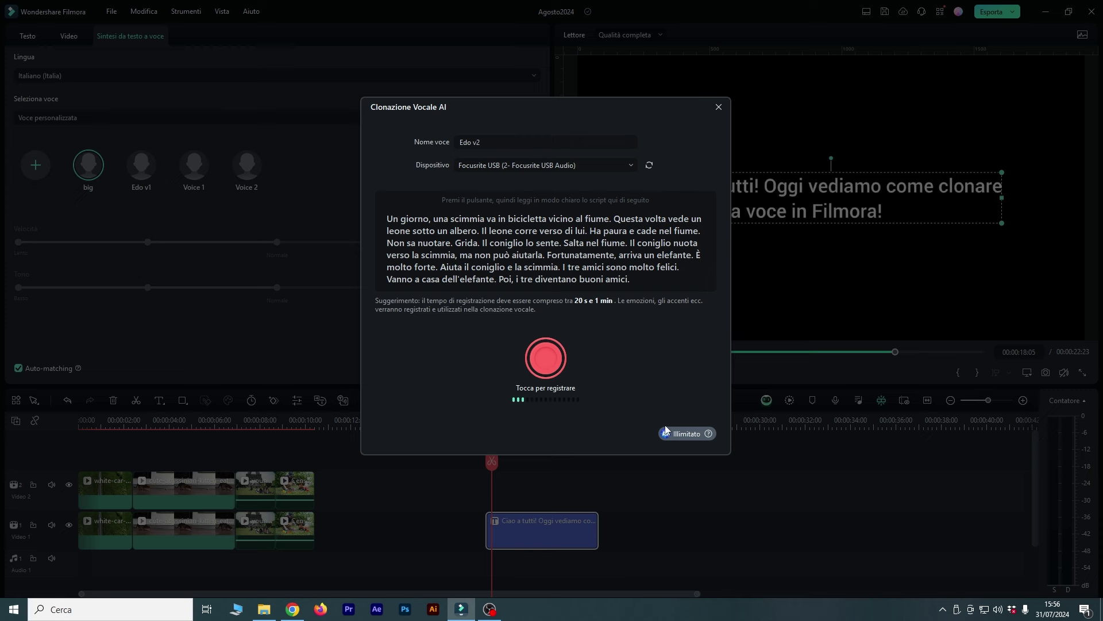
Record the provided script as the voice sample and play part of the recording back
mouse_move(672, 438)
click(546, 358)
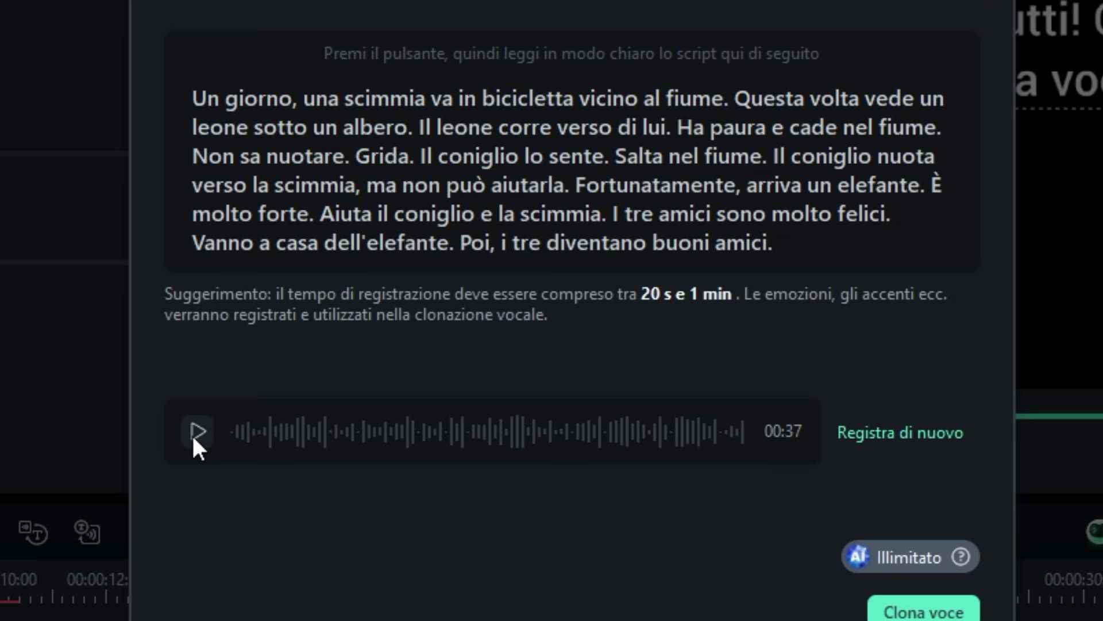
click(193, 437)
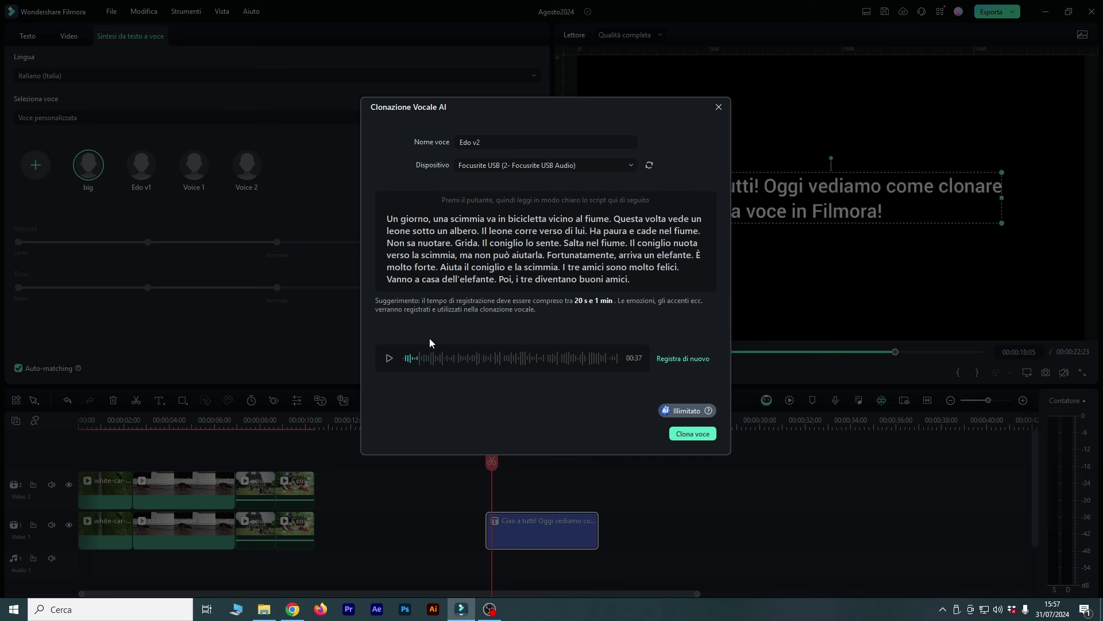
Clone the voice from the recording and generate the title's speech audio with it, closing the service list
click(692, 440)
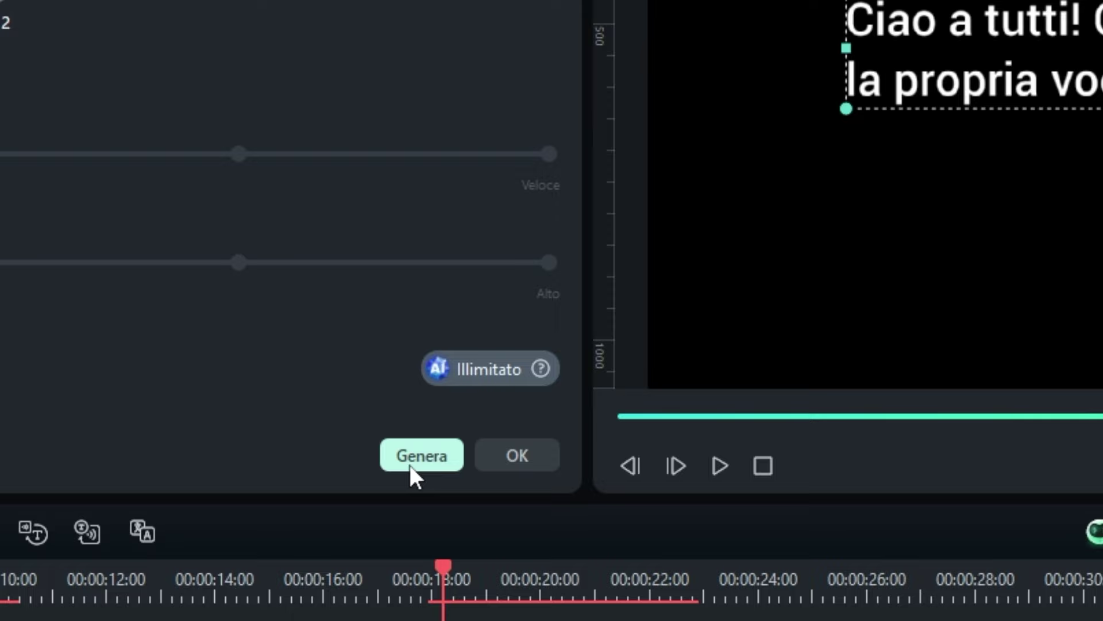
click(410, 463)
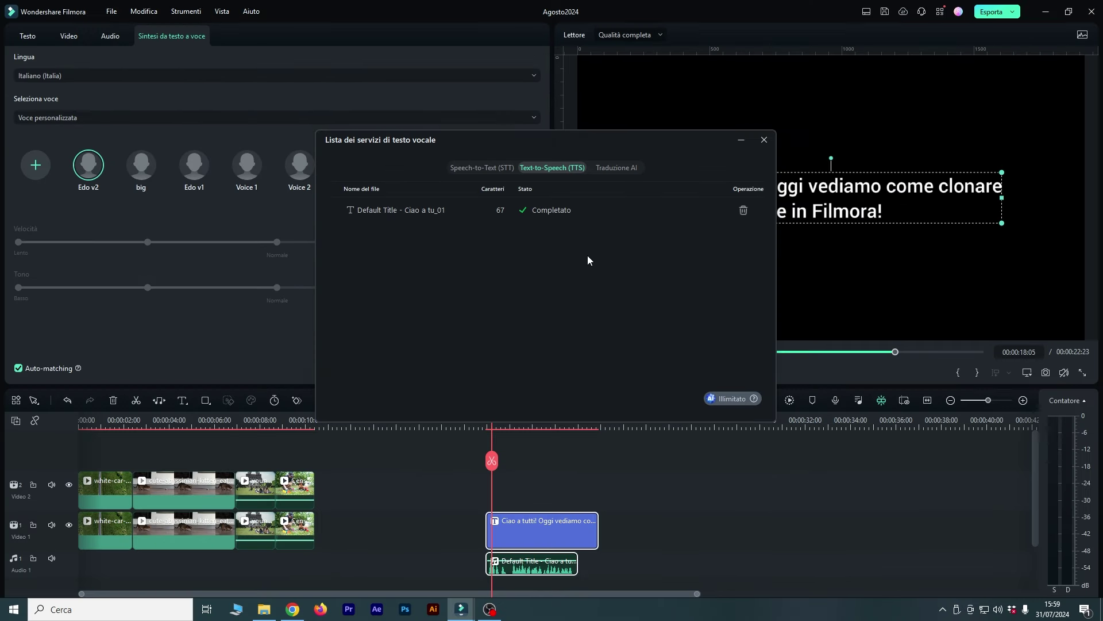
click(764, 139)
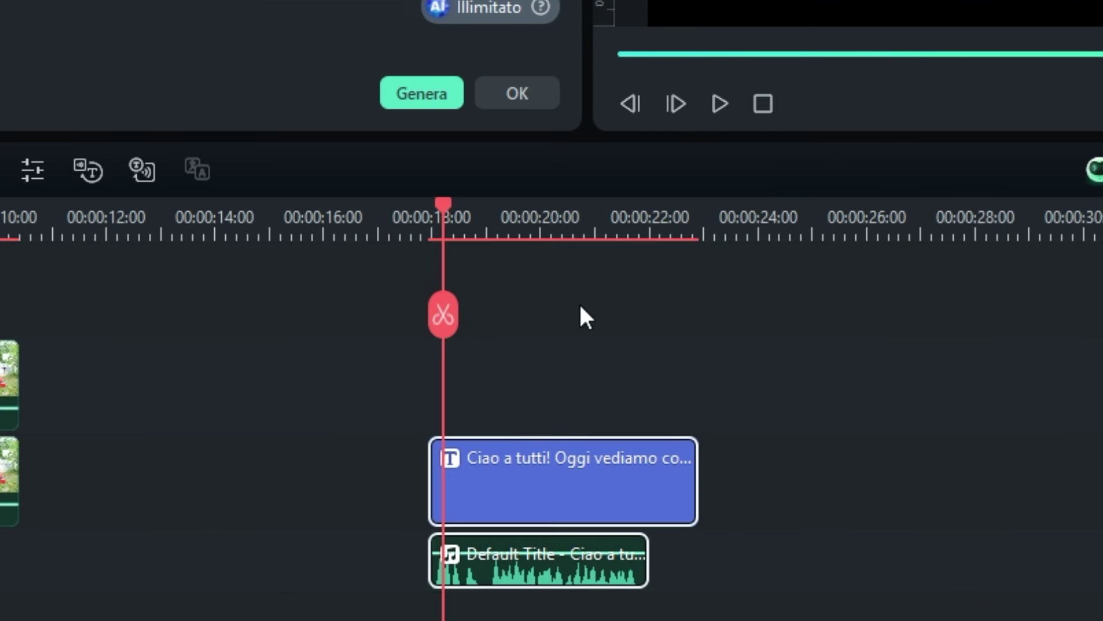
Play back the generated speech clip on the timeline to check the cloned voice
scroll(879, 610, up, 2)
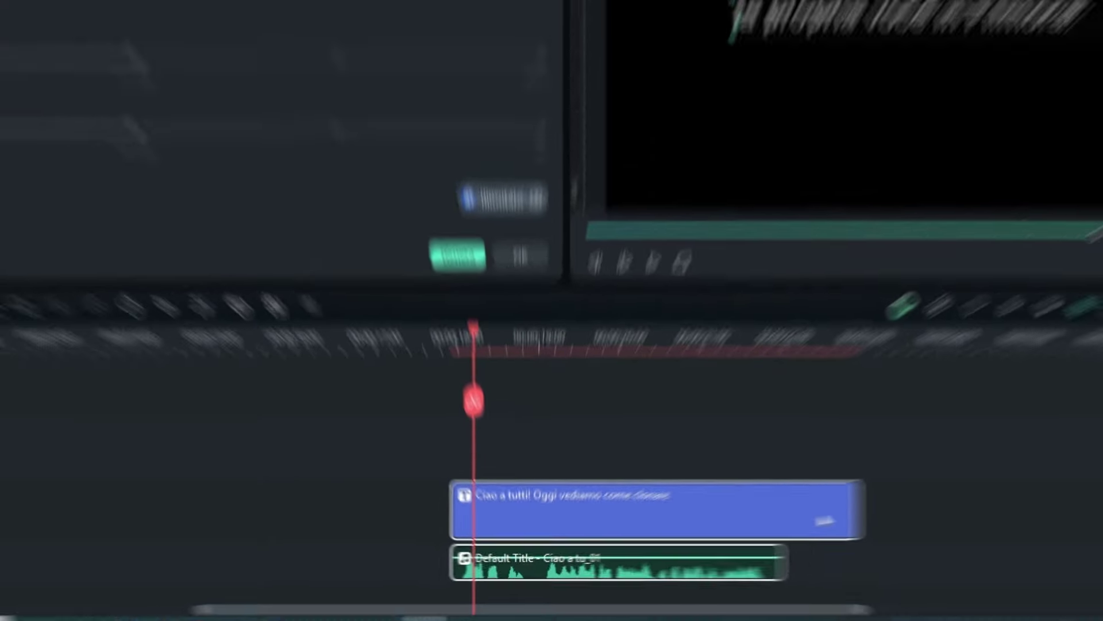
key(space)
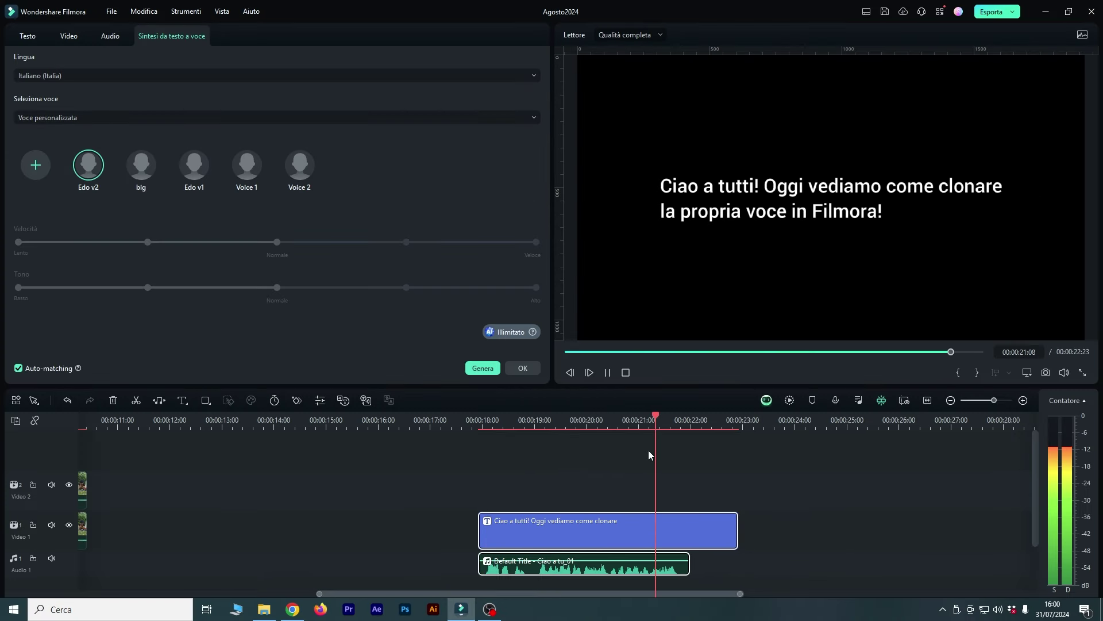
key(space)
scroll(742, 595, down, 1)
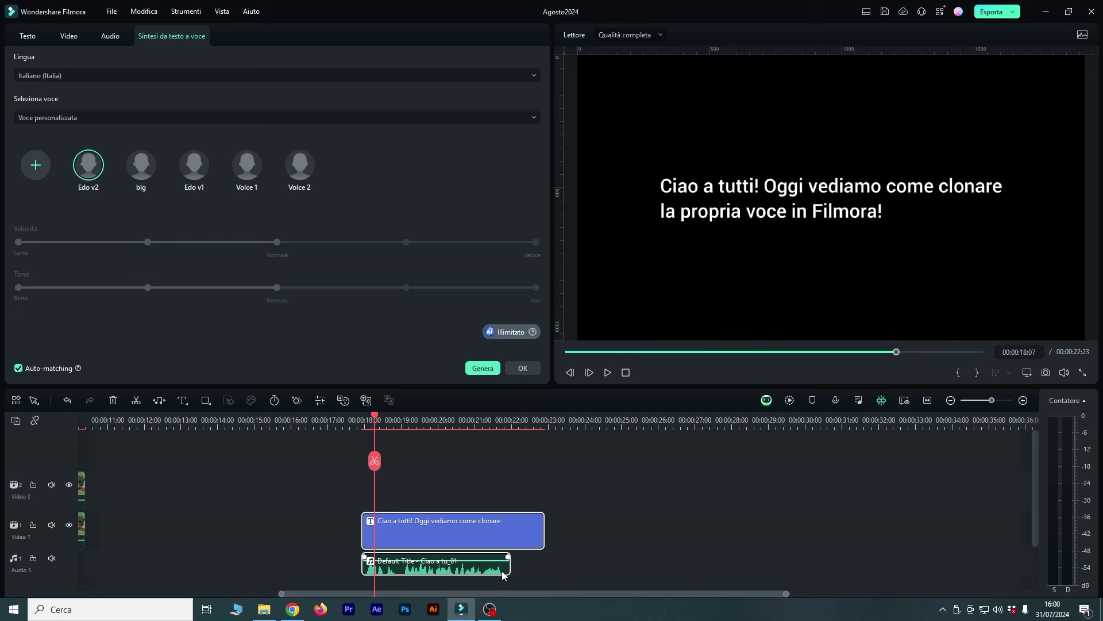
Replace the exclamation mark after "Filmora" at the end of the title text with a full stop
double_click(850, 220)
click(894, 218)
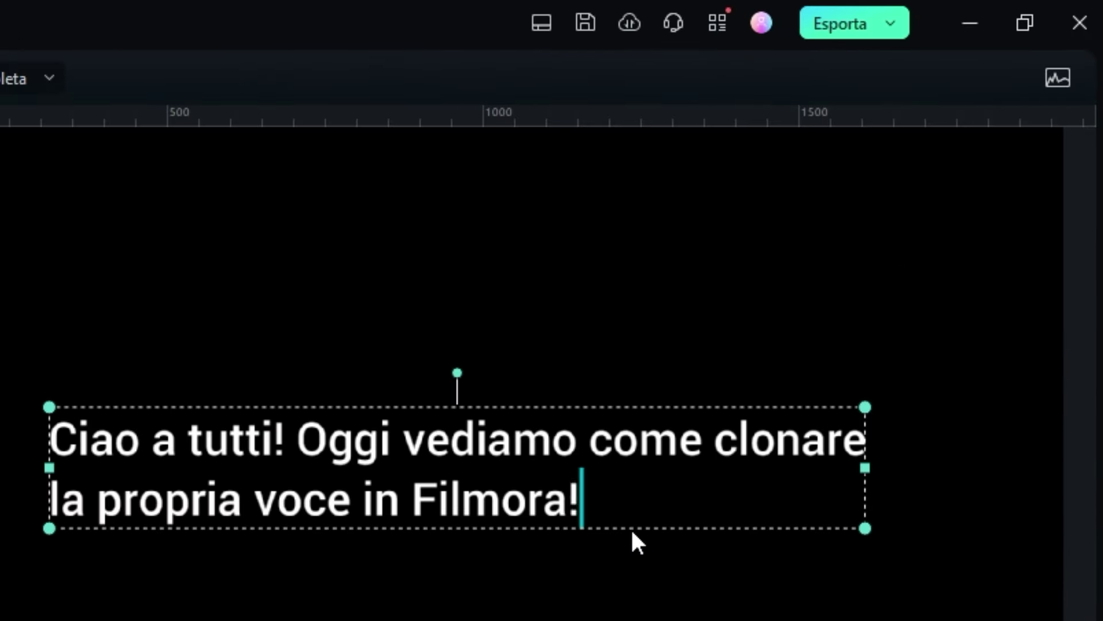
key(BackSpace)
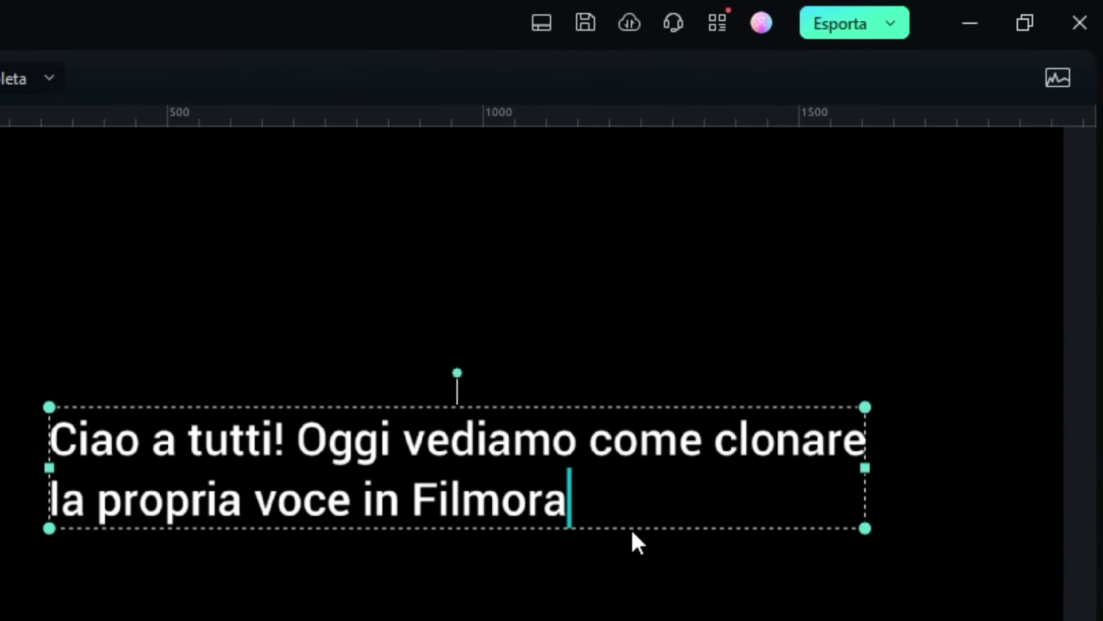
text(.)
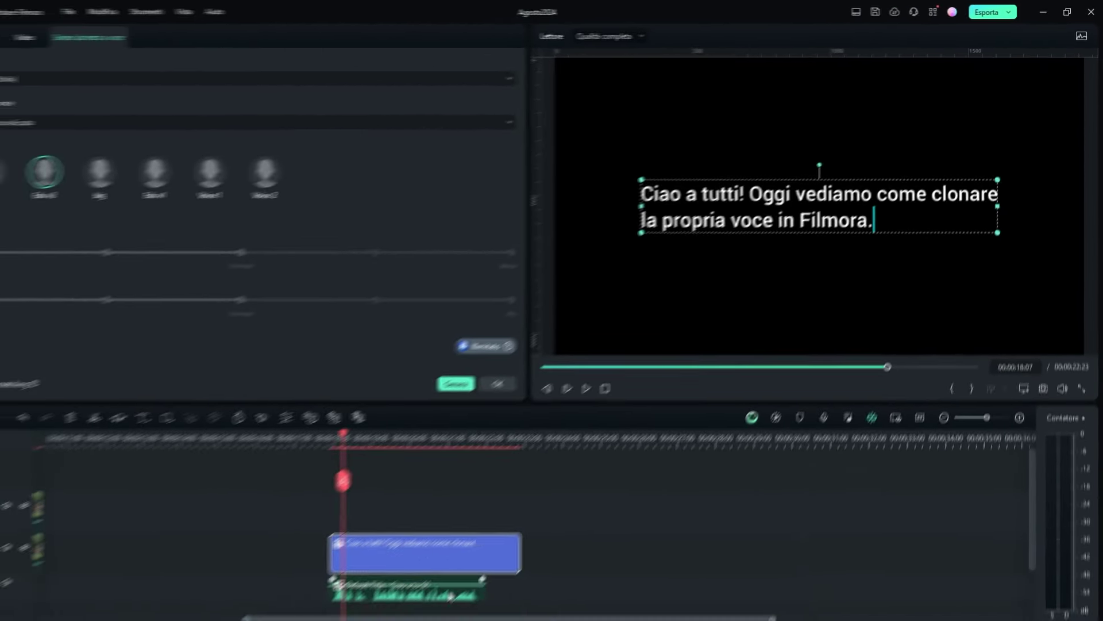
Generate new speech audio from the edited title with the cloned v2 voice, replacing the previous speech clip
click(477, 516)
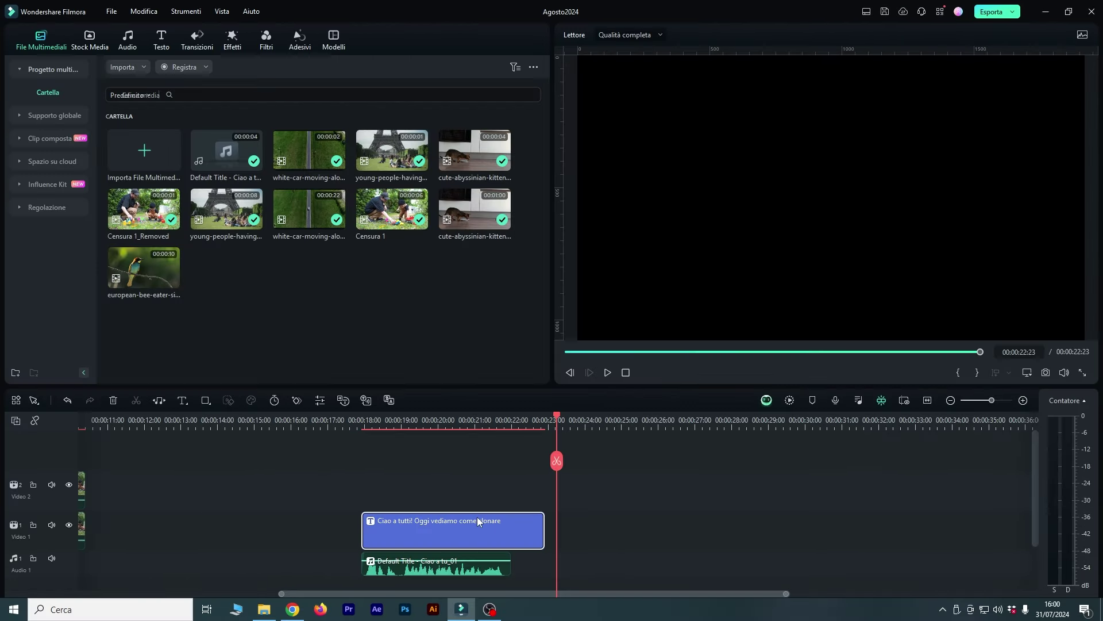
click(379, 420)
click(426, 565)
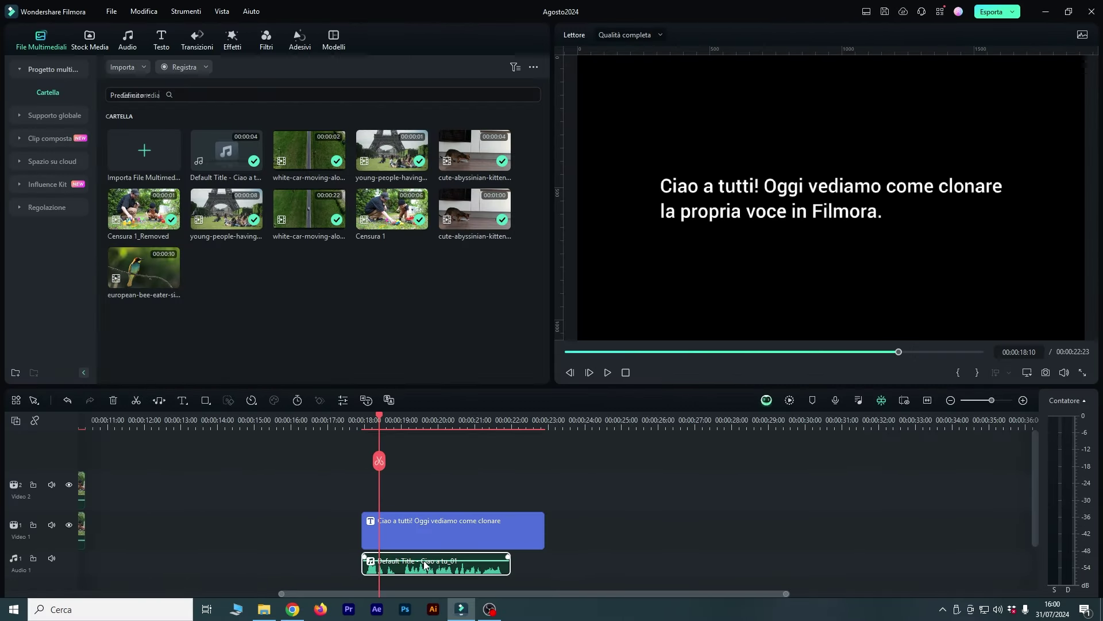
double_click(426, 565)
click(483, 367)
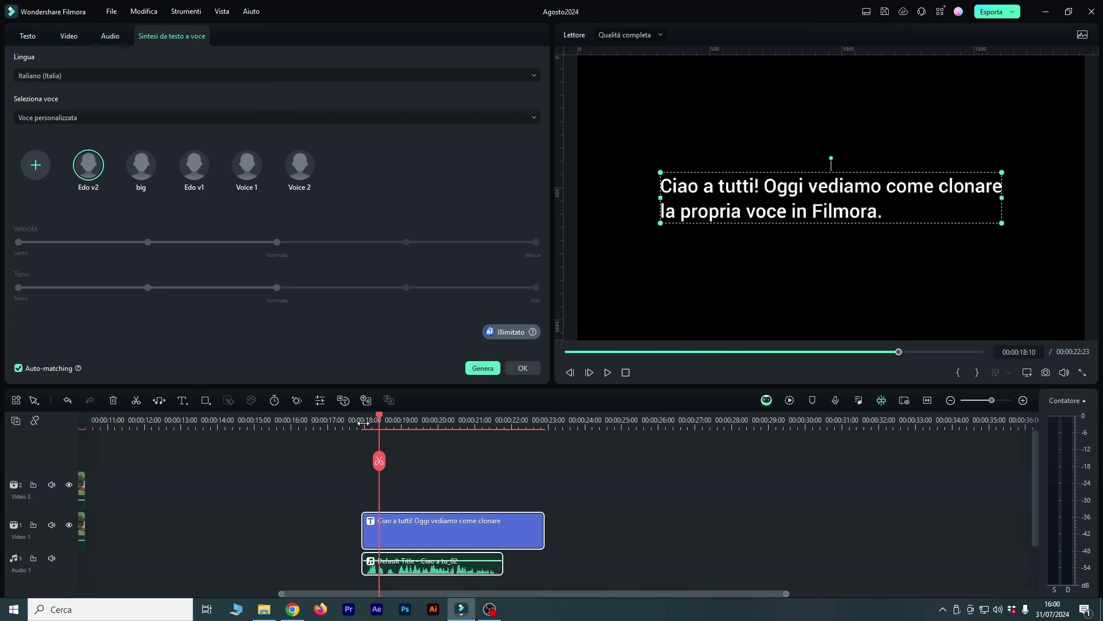
Play back the newly generated speech clip on the timeline to check how the edited sentence is spoken
key(space)
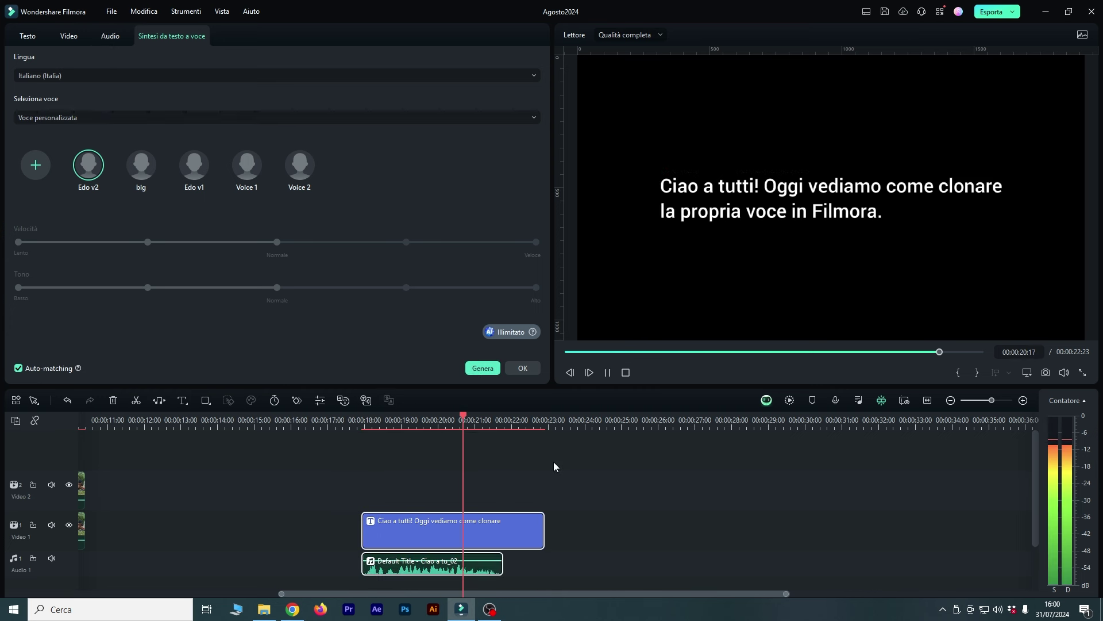
key(space)
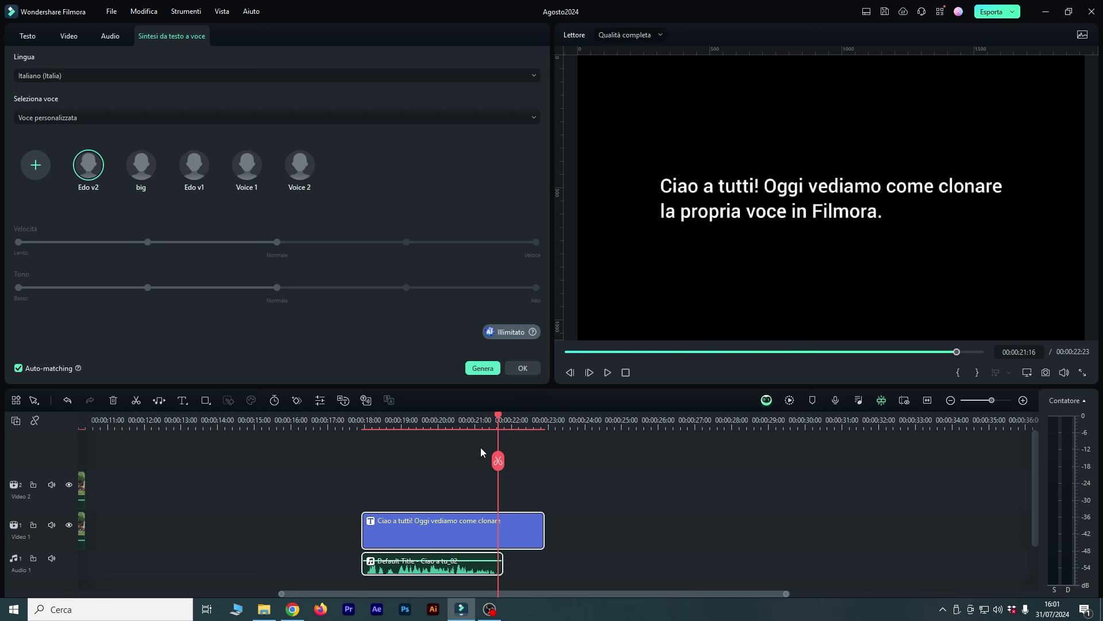
scroll(505, 449, down, 3)
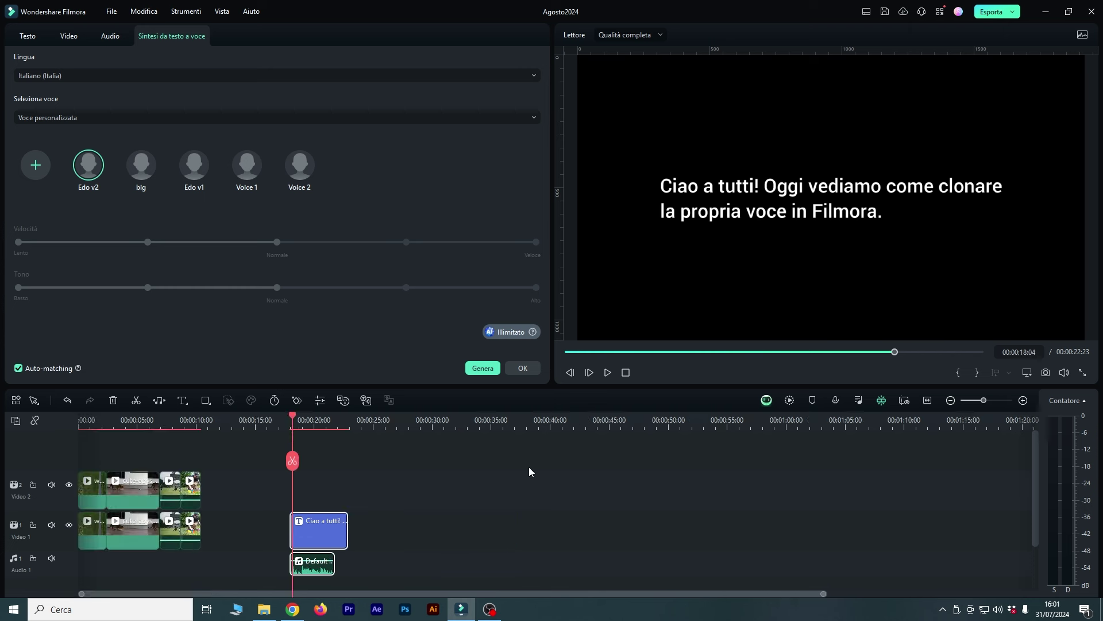